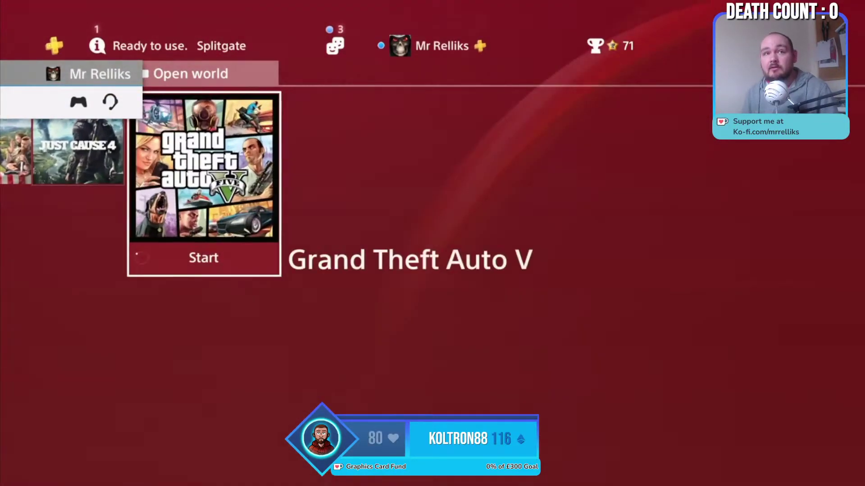
Step: Move past Just Cause 4 in the Open world folder and launch Grand Theft Auto V
key("Left")
key("Escape")
key("Return")
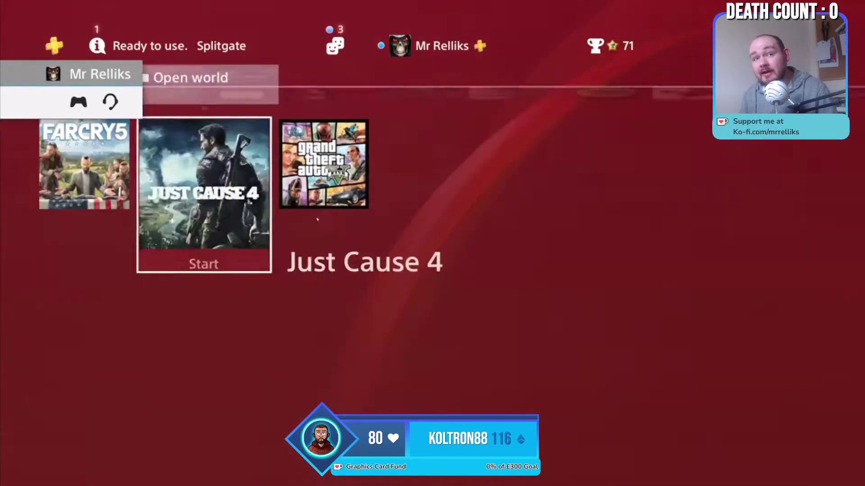
key("Right")
key("Return")
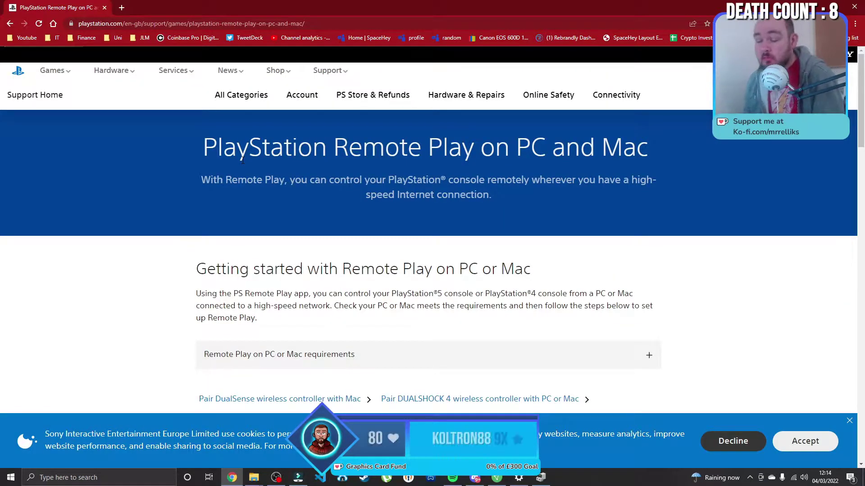
Step: Scroll the Remote Play support page and follow the 'Download the PS Remote Play app' link
scroll(286, 193, "down", 10)
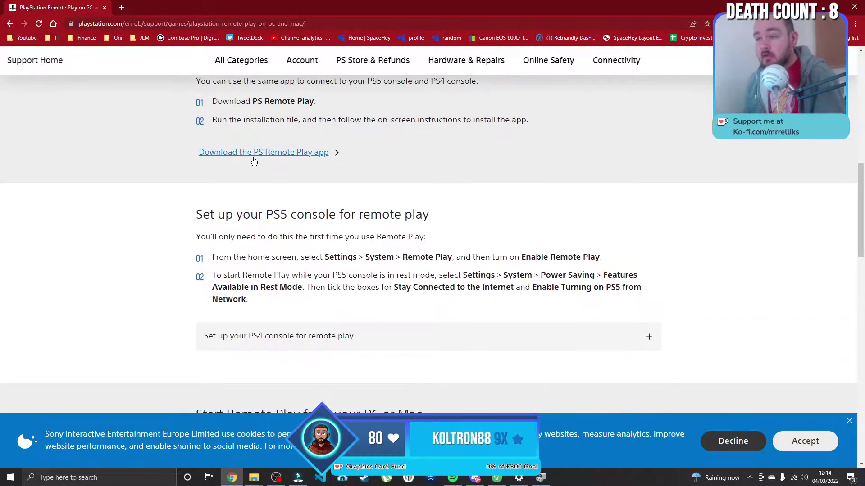
left_click(253, 153)
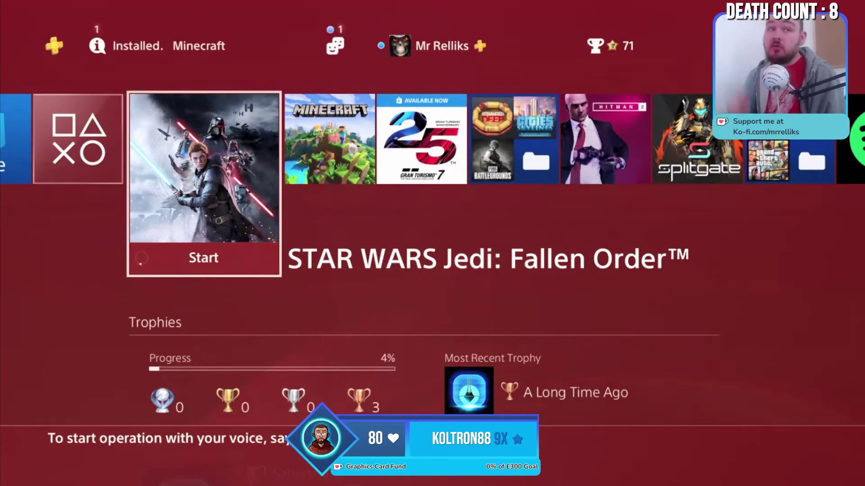
Step: Open the PS4 Settings menu from the function area
key("Up")
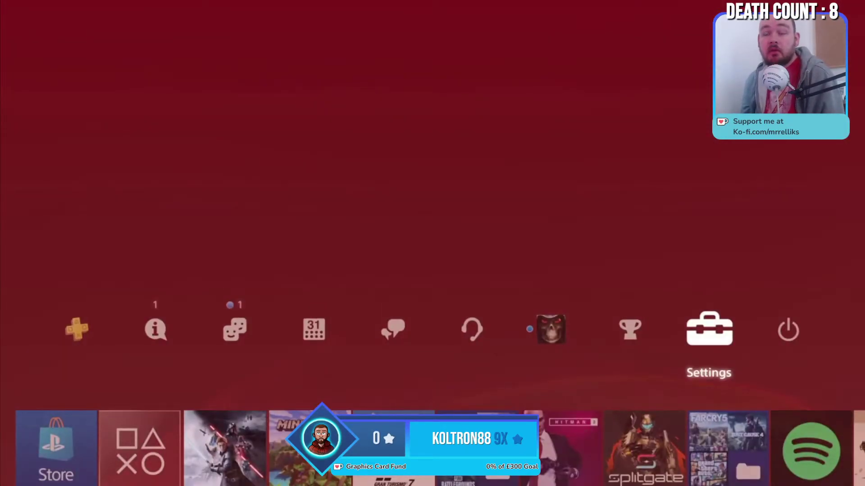
key("Left")
key("Right")
key("Return")
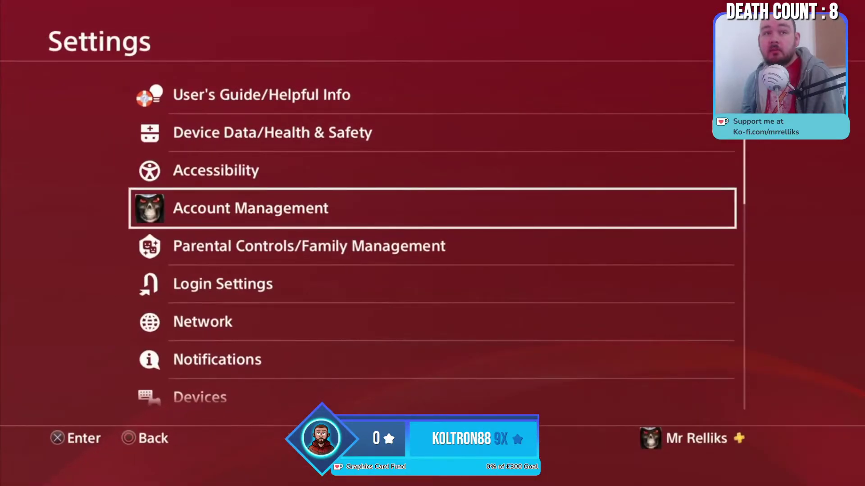
Step: Open Remote Play Connection Settings and move down to Add Device
key("Down")
key("Down")
key("Down")
key("Down")
key("Down")
key("Down")
key("Down")
key("Down")
key("Down")
key("Down")
key("Down")
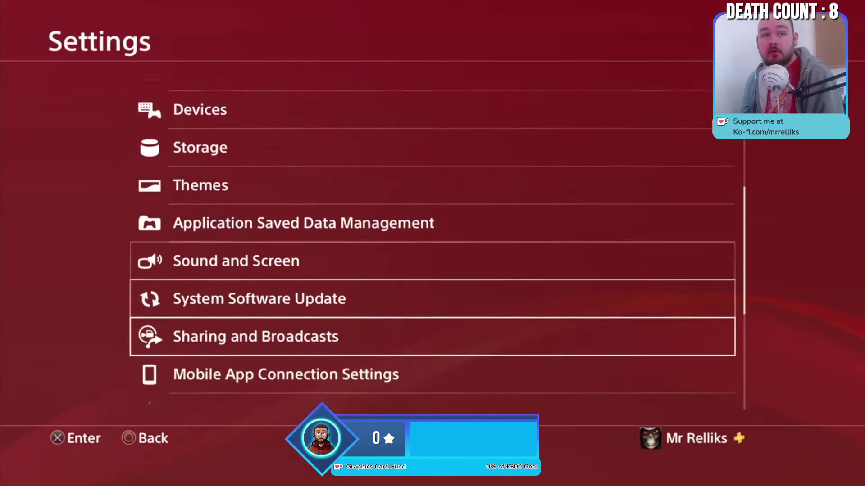
key("Down")
key("Down")
key("Return")
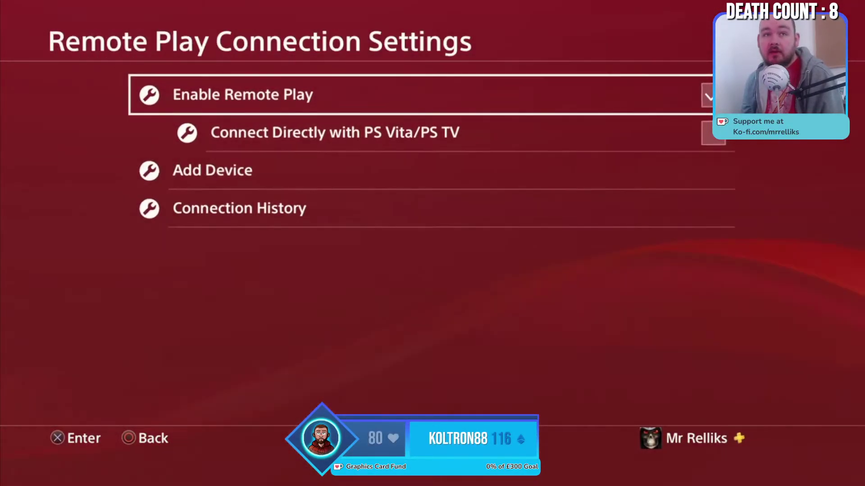
key("Down")
key("Up")
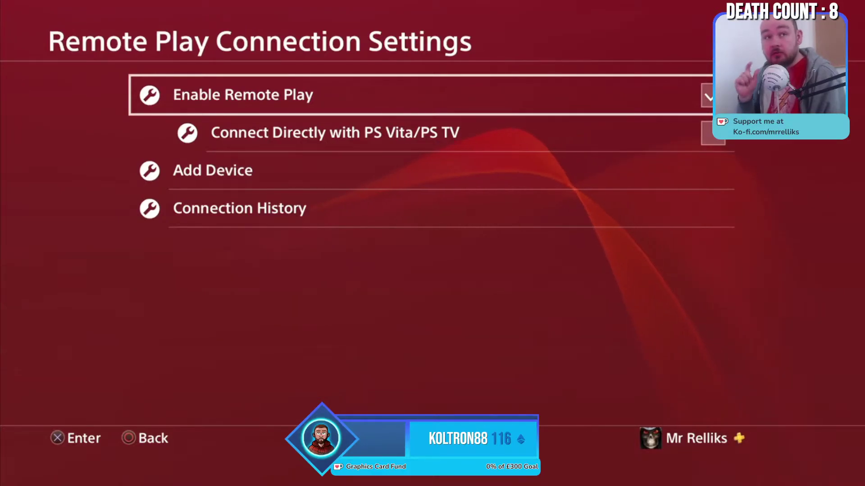
key("Down")
key("Down")
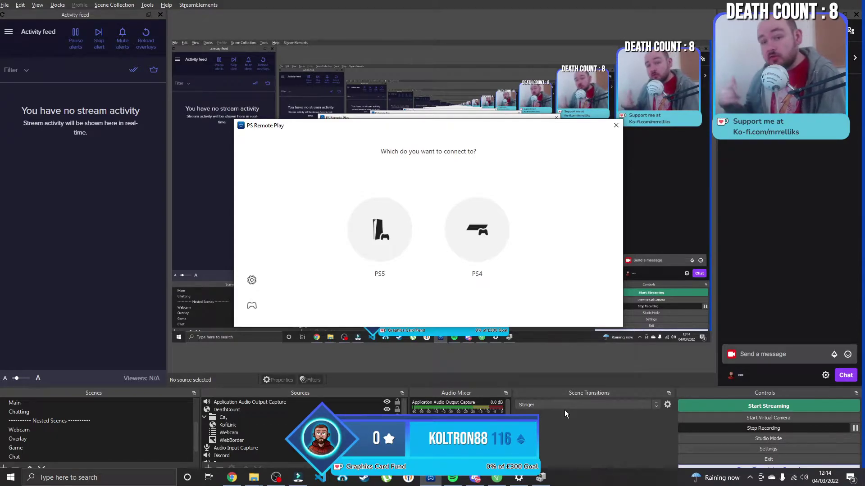
Step: Choose PS4, link manually, and pick Enter number to pair the PC with the console
left_click(488, 239)
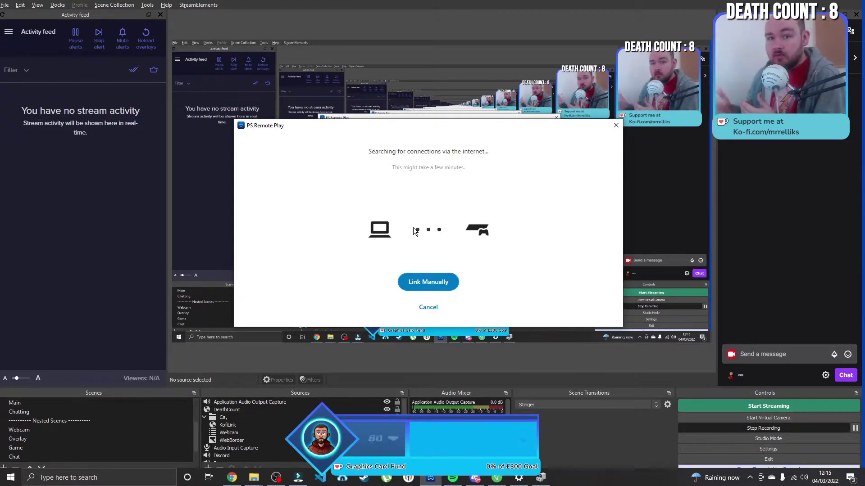
left_click(448, 282)
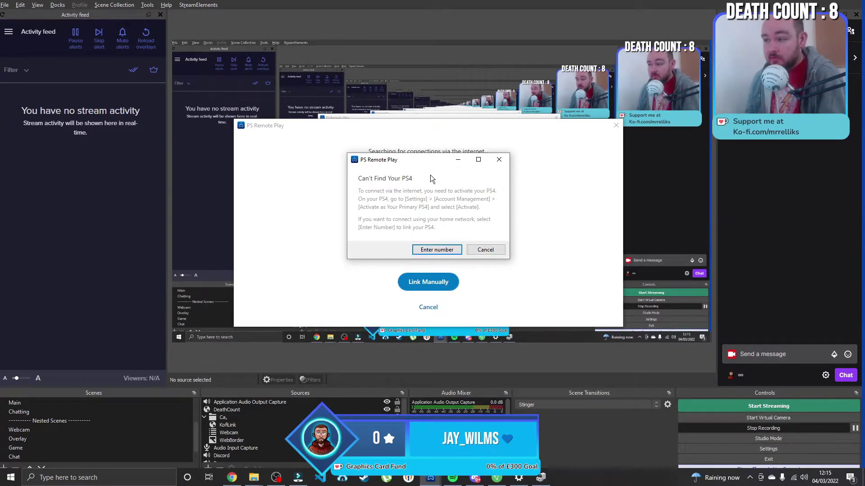
left_click(442, 250)
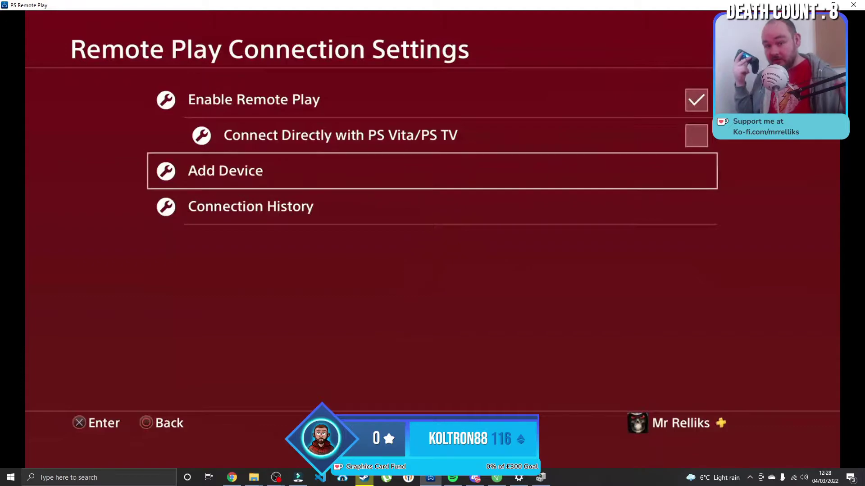
Step: Step through the connection options, then back out to the PS4 Settings list
key("Down")
key("Up")
key("Up")
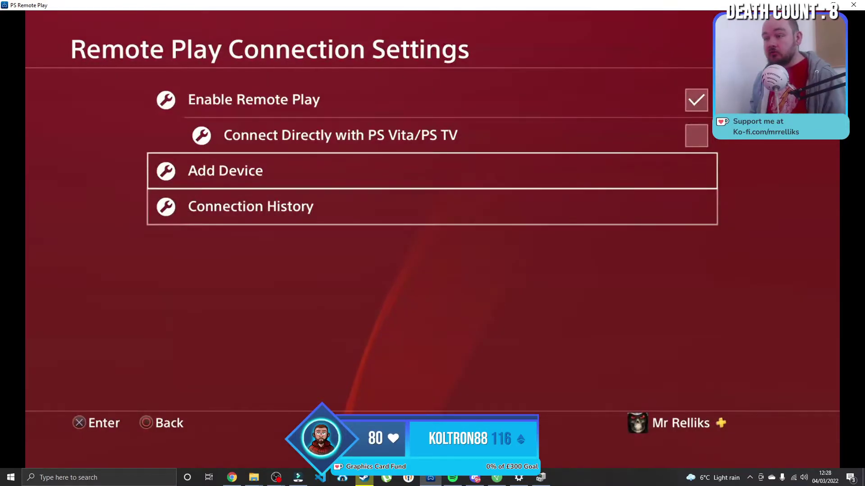
key("Escape")
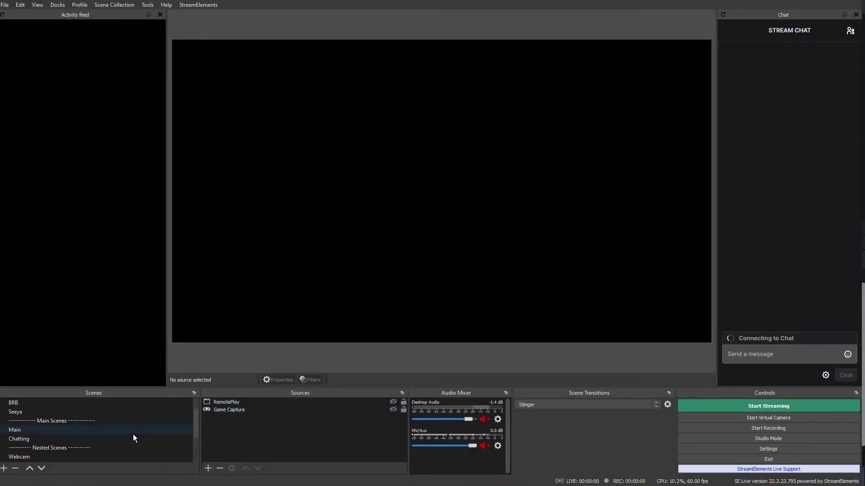
Step: Switch to the Game scene and add the existing RemotePlay window capture source
scroll(108, 440, "down", 2)
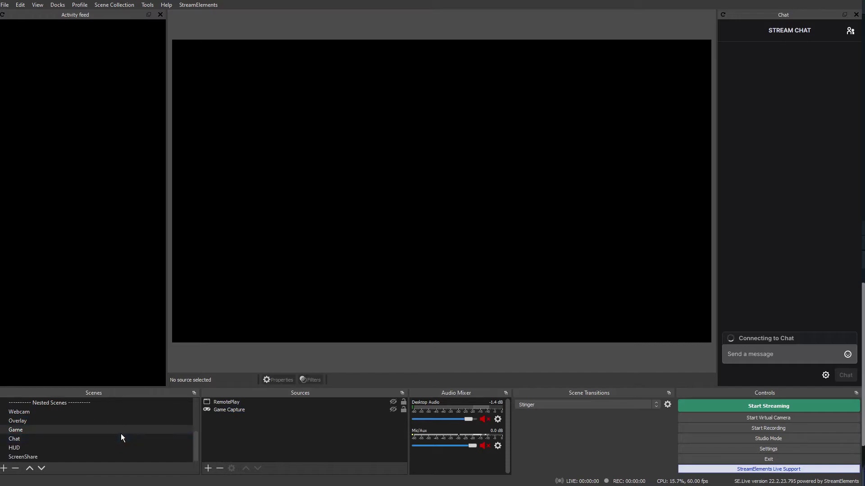
scroll(127, 438, "up", 3)
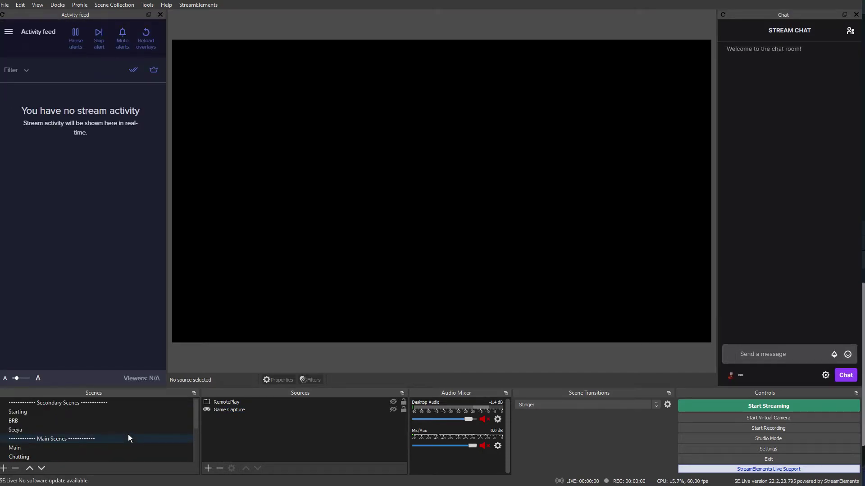
scroll(128, 434, "down", 3)
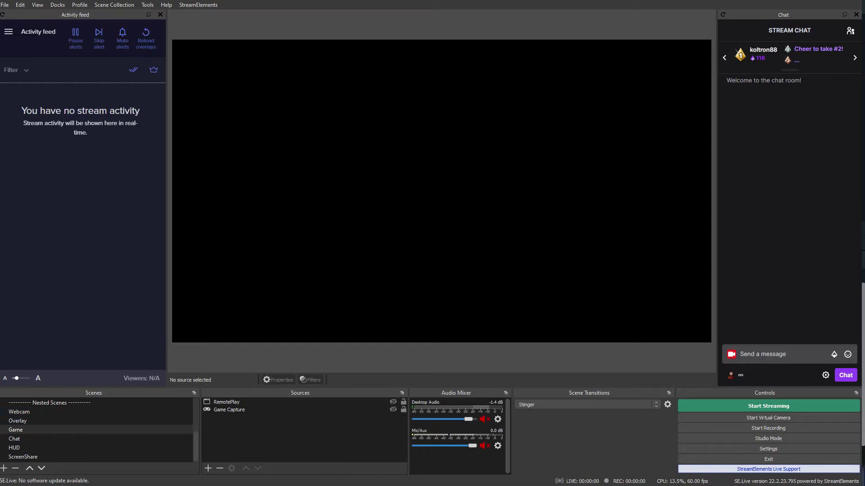
left_click(28, 430)
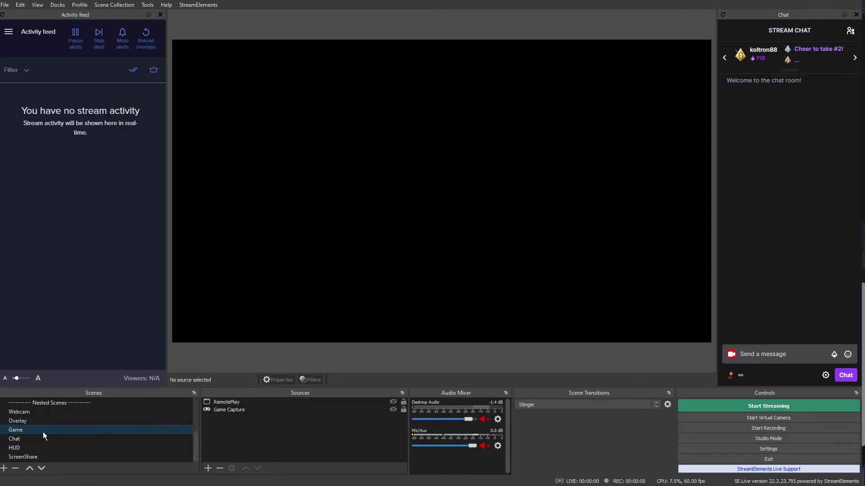
left_click(208, 469)
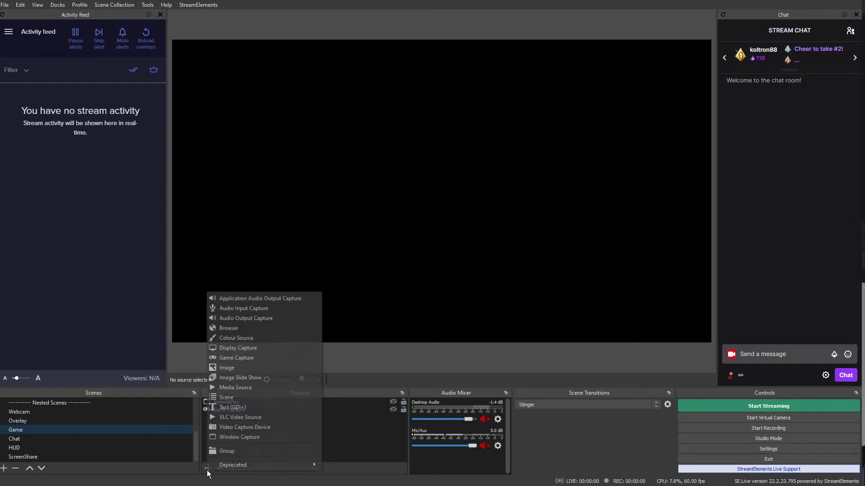
left_click(241, 436)
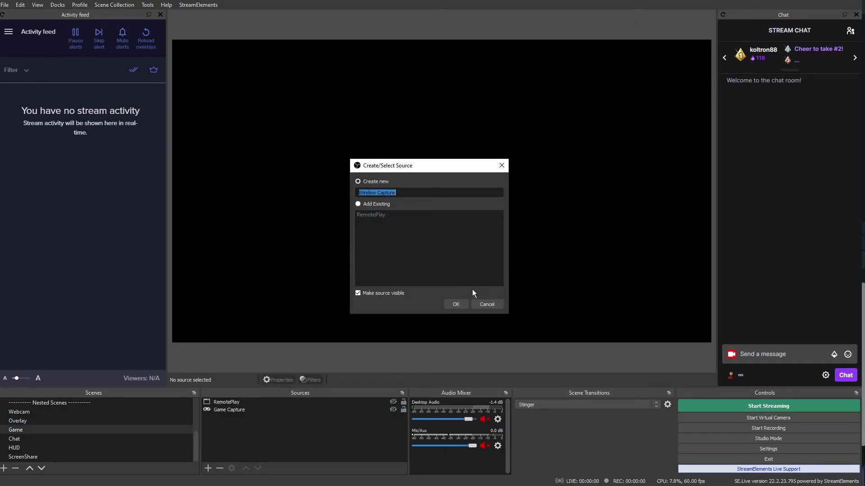
left_click(486, 305)
Step: Keep the RemotePlay source's window as [RemotePlay.exe]: PS Remote Play and confirm
double_click(234, 402)
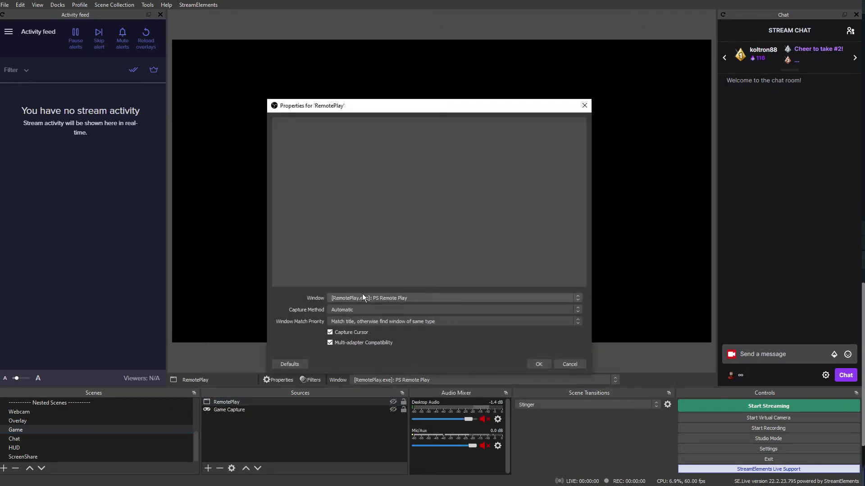
left_click(355, 299)
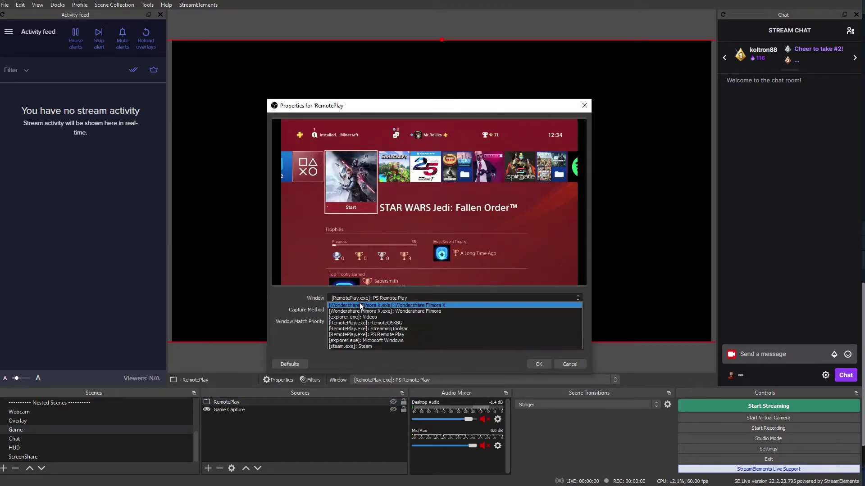
left_click(367, 298)
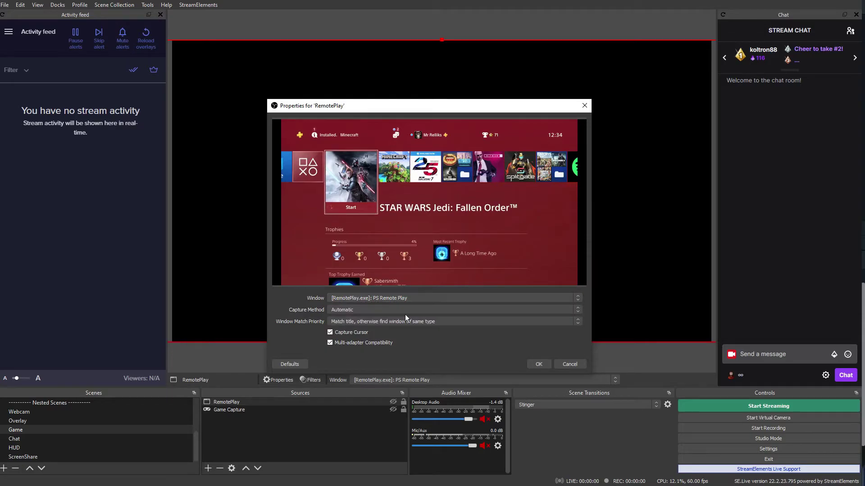
left_click(538, 364)
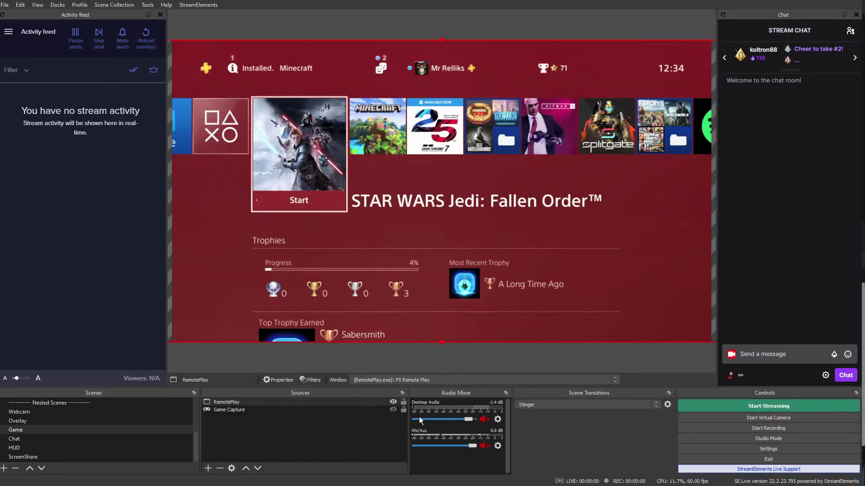
Step: Minimize PS Remote Play, deselect the RemotePlay capture in the OBS preview, and return to OBS
key("alt+Tab")
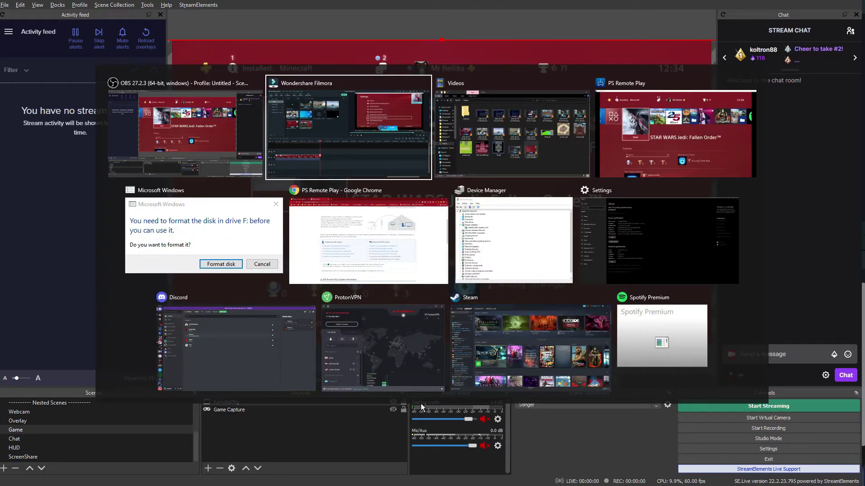
left_click(675, 135)
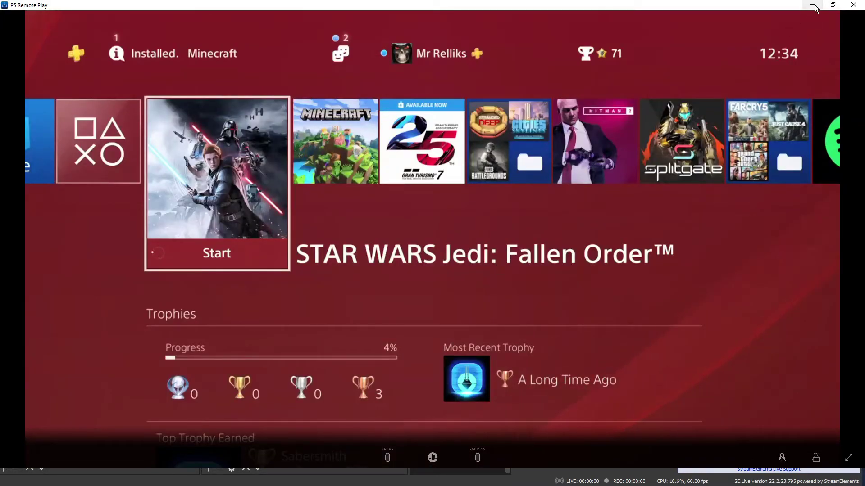
left_click(813, 5)
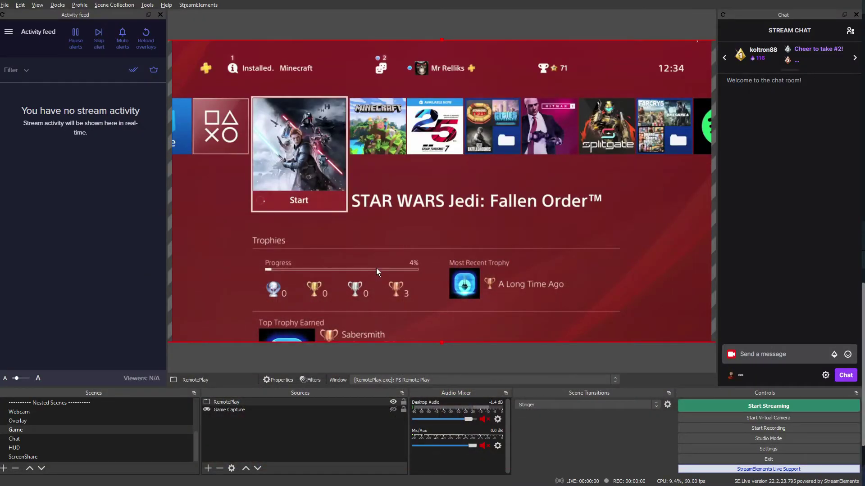
left_click(263, 363)
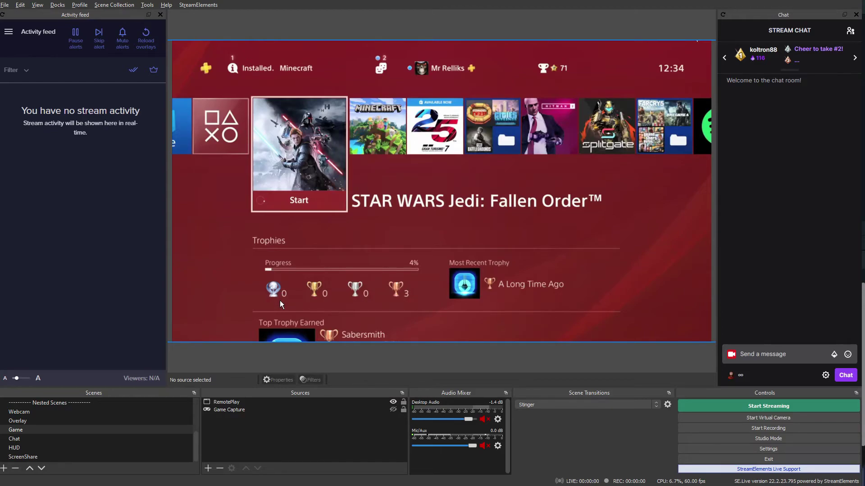
key("alt+Tab")
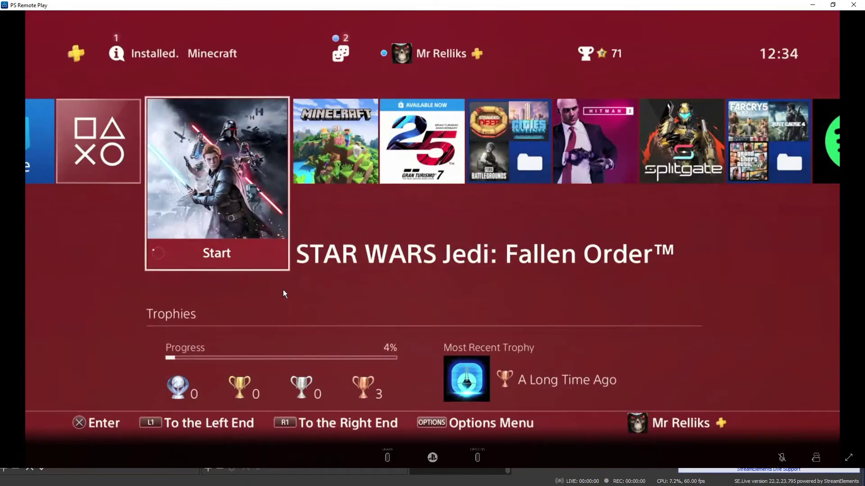
key("alt+Tab")
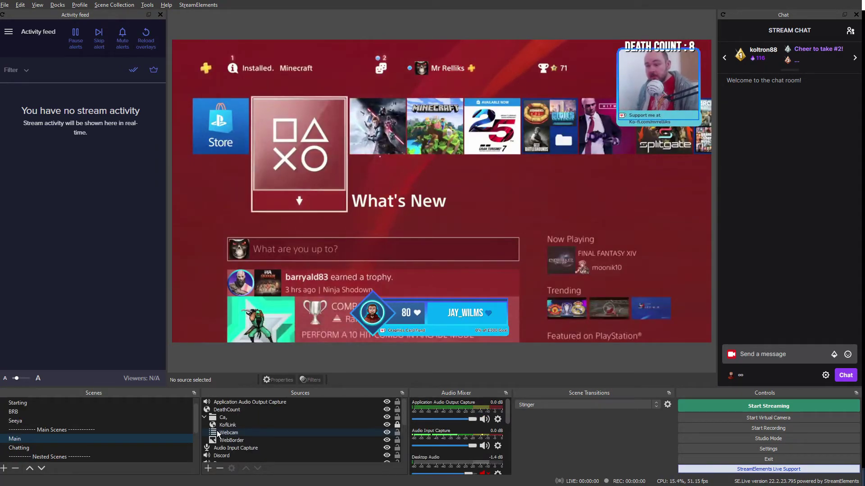
scroll(218, 434, "down", 2)
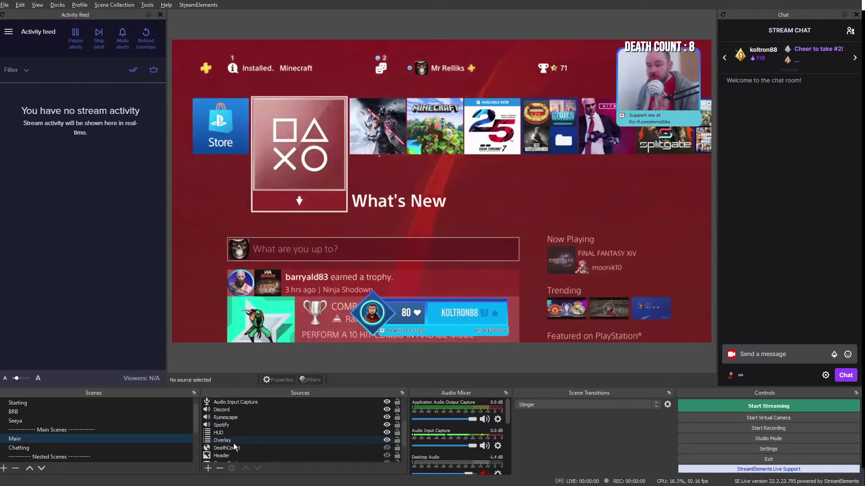